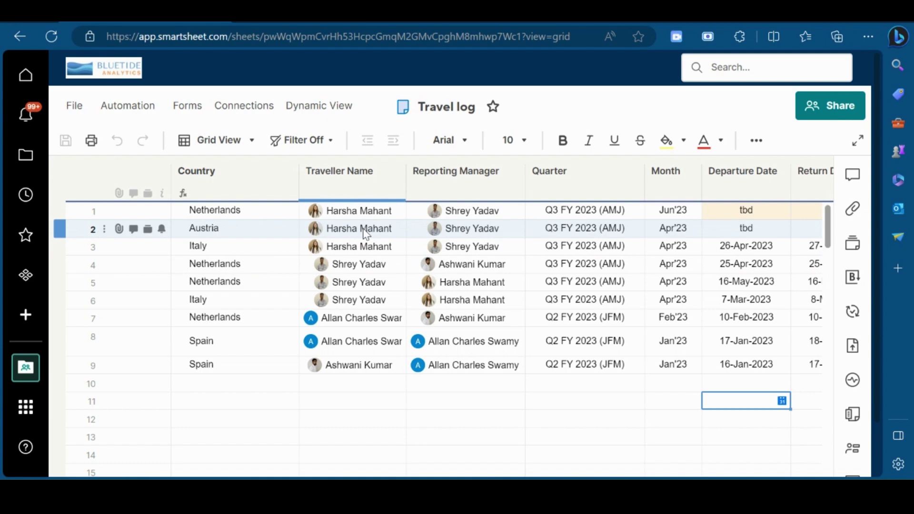
Open the Calendar app from the Smartsheet Launcher.
click(28, 407)
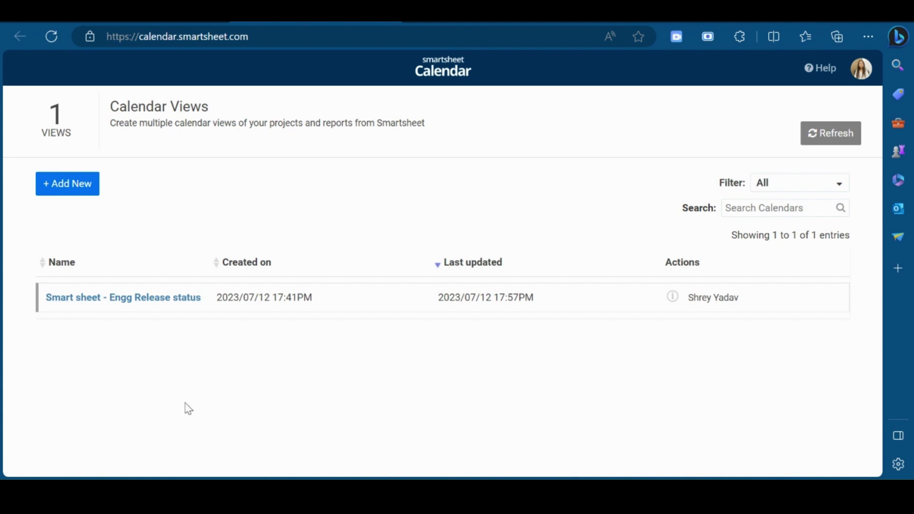
Start a new calendar view using the Travel log sheet from Demo Workspace.
click(63, 190)
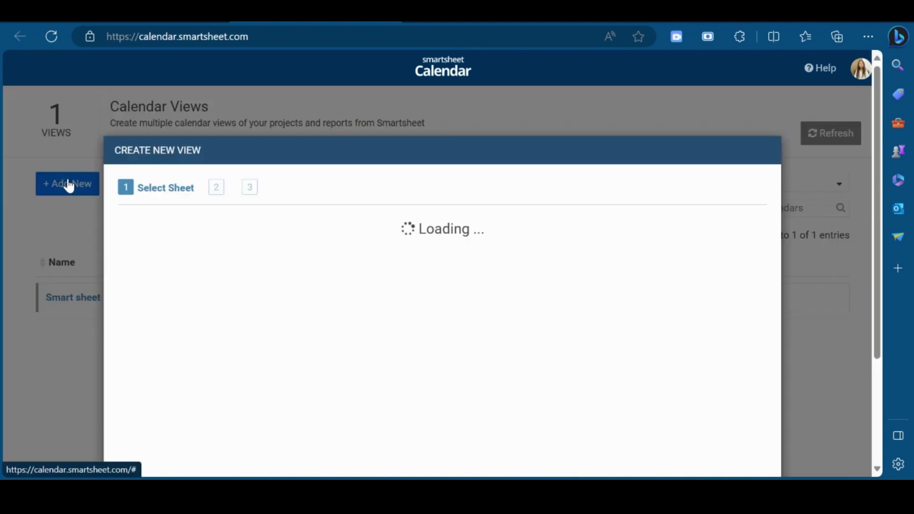
key(ctrl+minus)
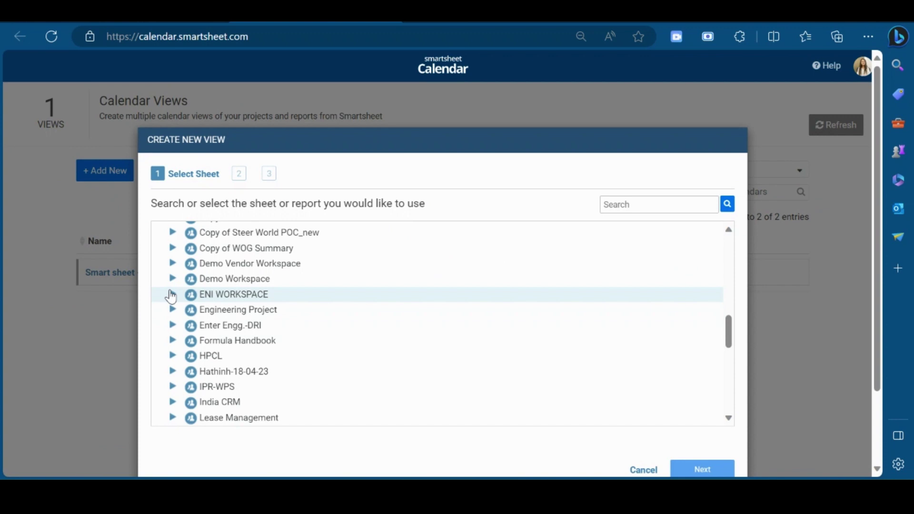
click(173, 280)
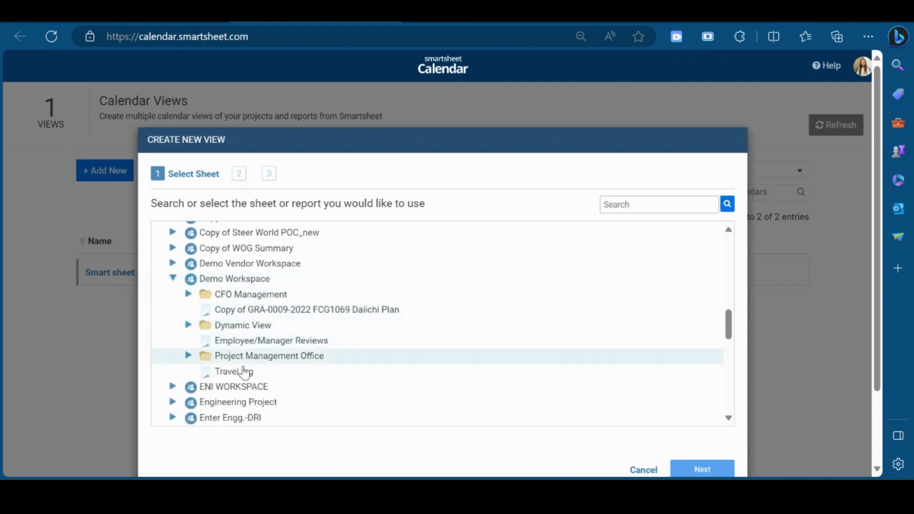
click(233, 374)
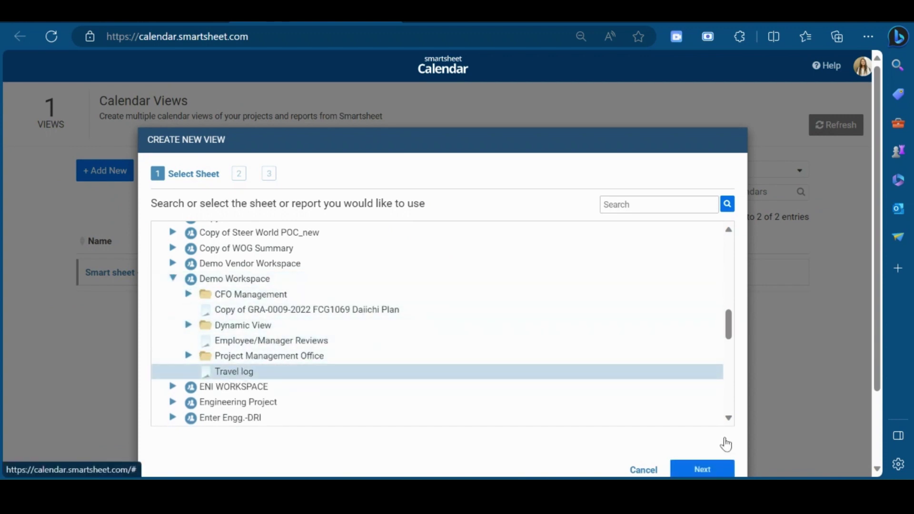
click(709, 434)
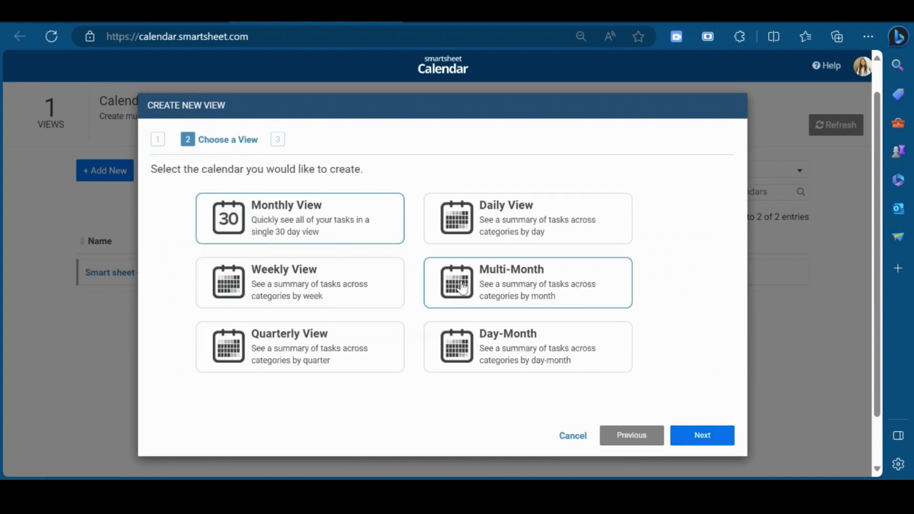
Map Traveller Name, Trip Status, Purpose of Visit, Departure Date and Return Date to the task fields.
click(703, 437)
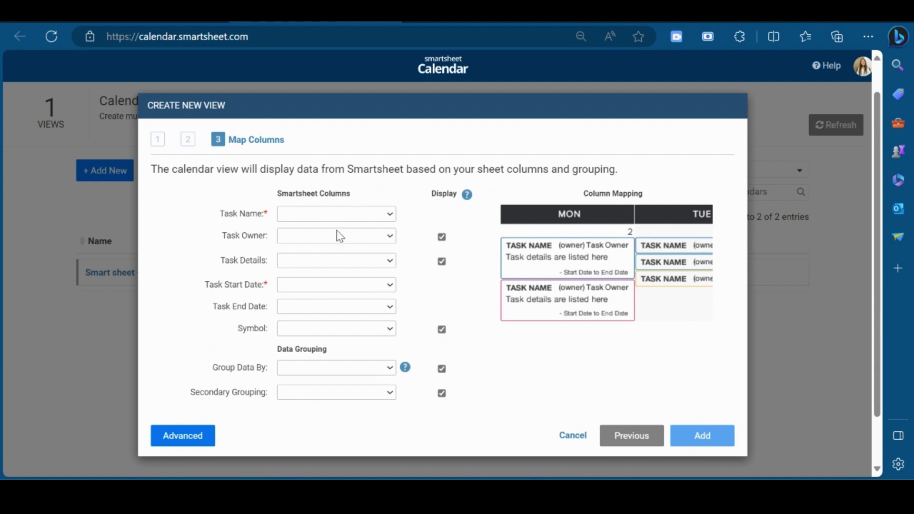
click(354, 218)
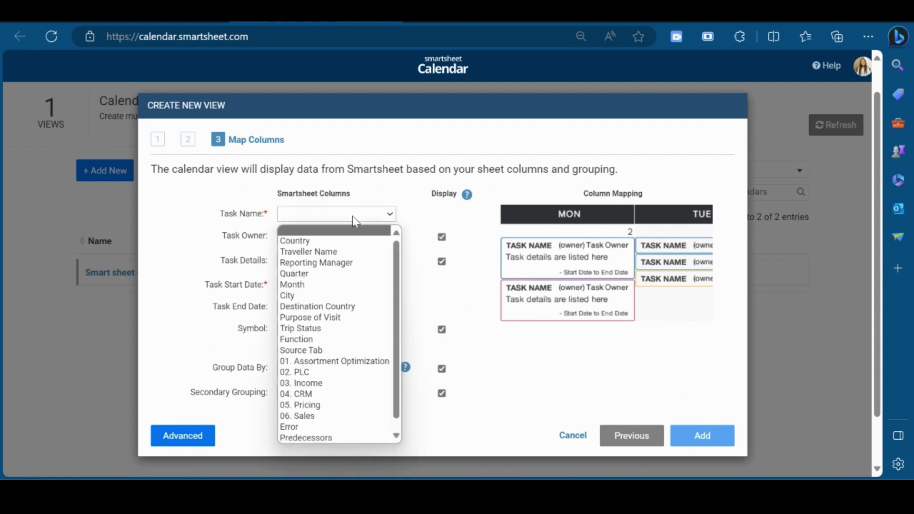
click(328, 255)
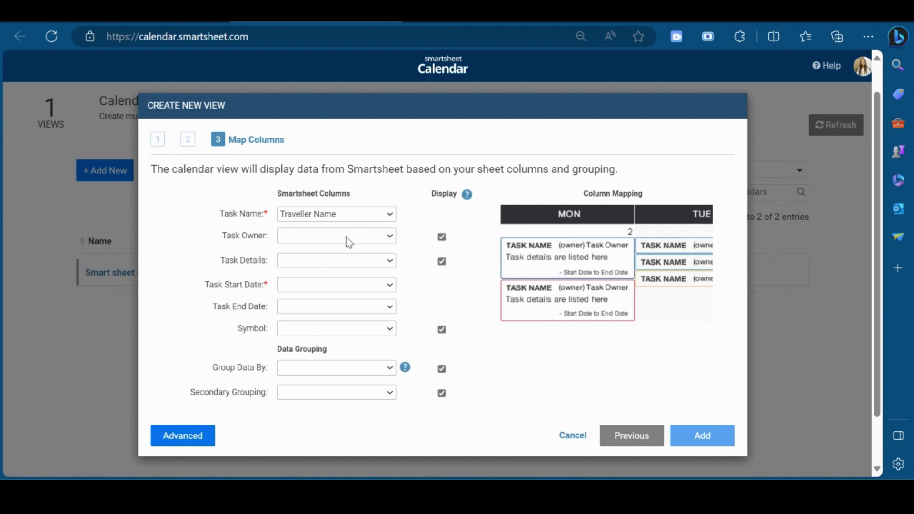
click(349, 237)
click(345, 351)
click(342, 266)
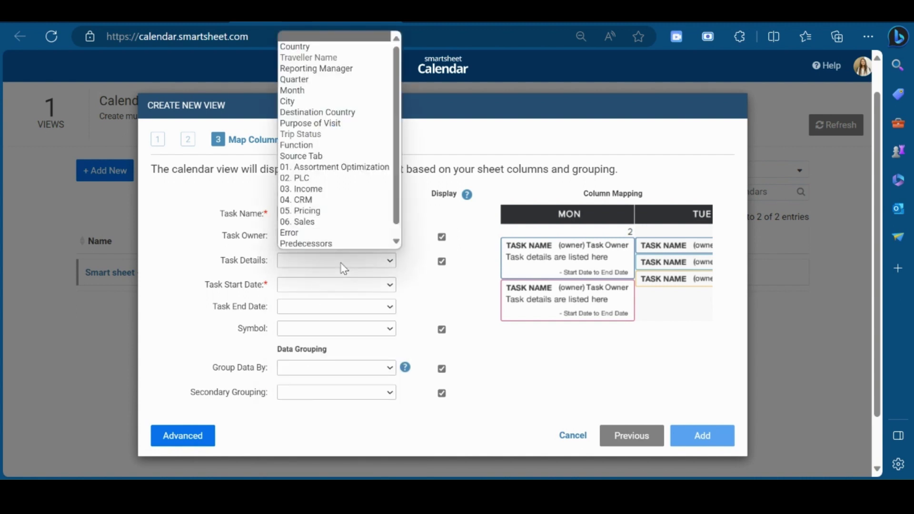
click(349, 125)
click(294, 285)
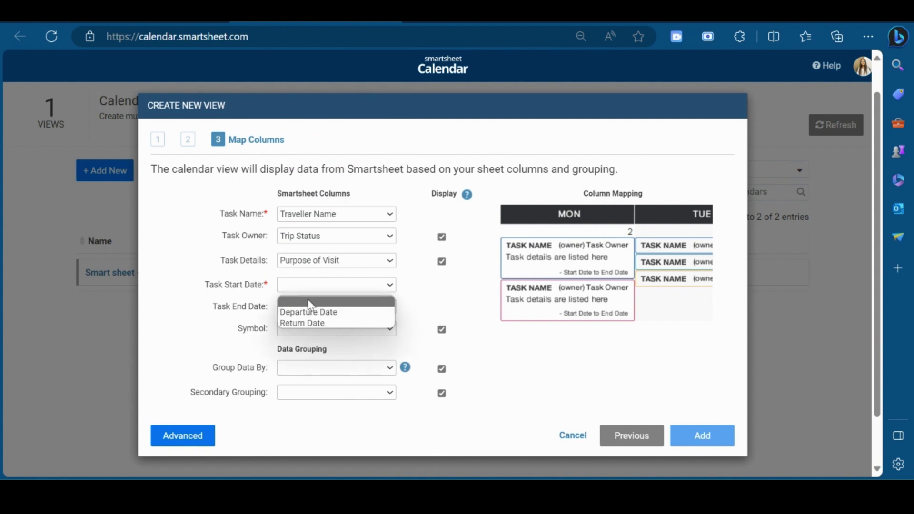
click(309, 312)
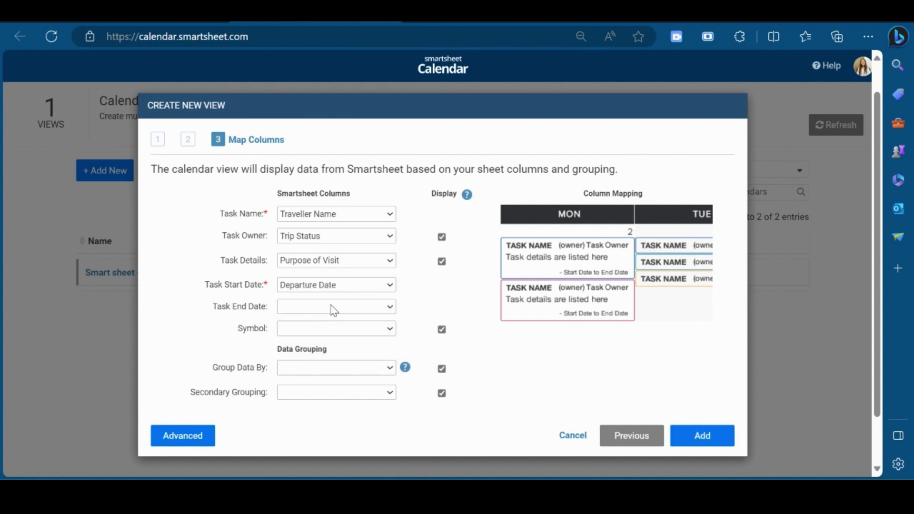
click(329, 307)
click(331, 346)
Group entries by Country then City, and enable the advanced setup steps.
scroll(321, 421, down, 1)
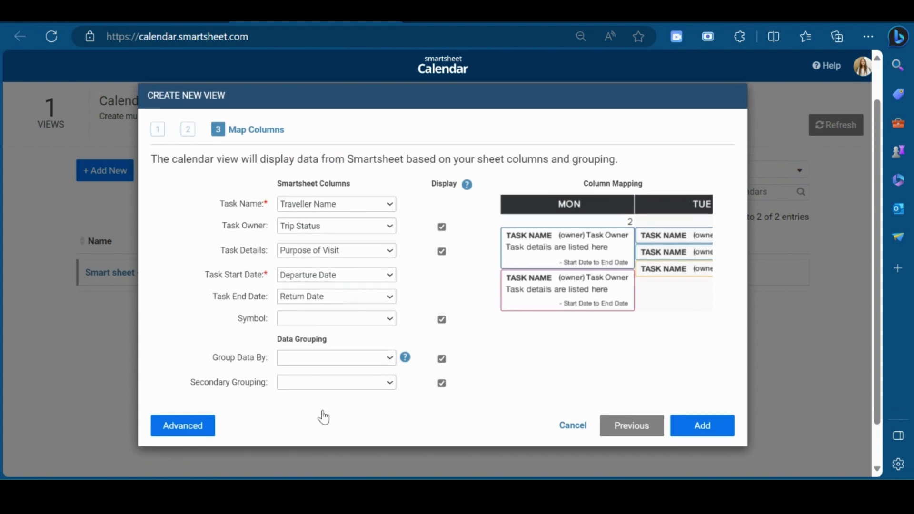
click(379, 364)
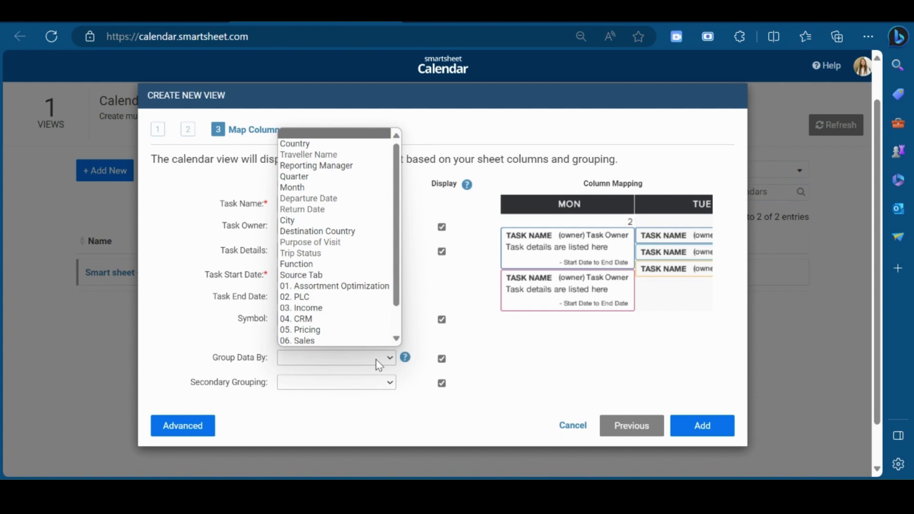
scroll(344, 312, down, 1)
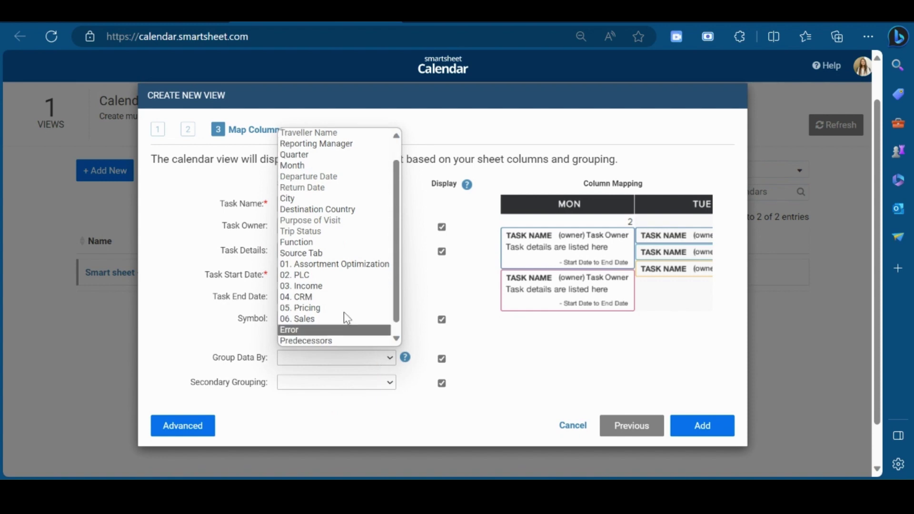
scroll(352, 245, up, 1)
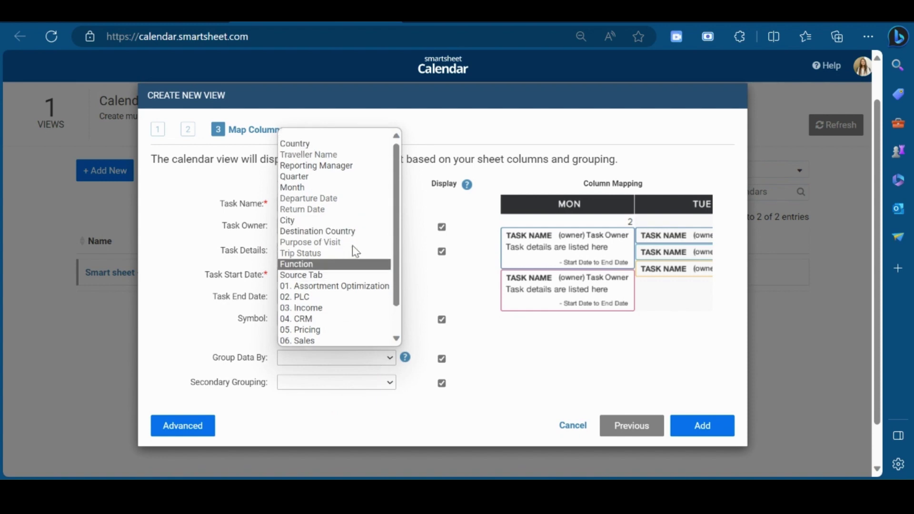
click(345, 144)
click(332, 382)
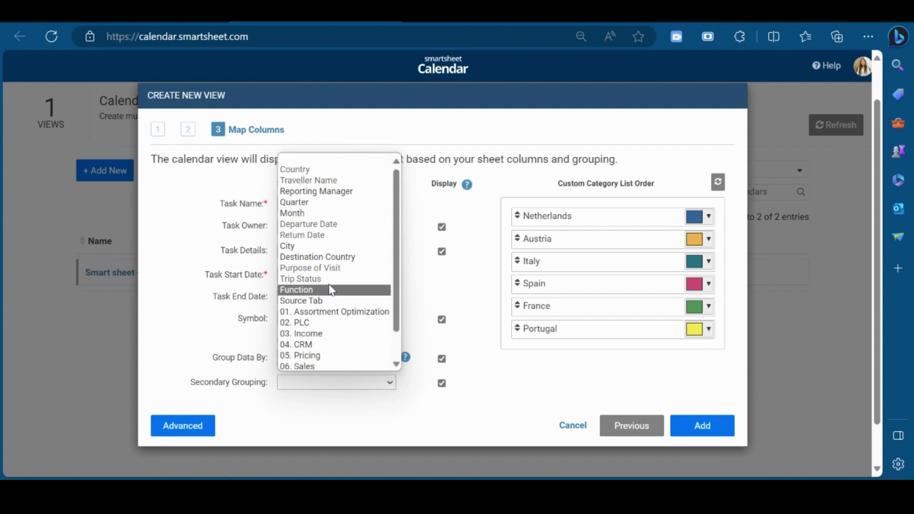
click(334, 247)
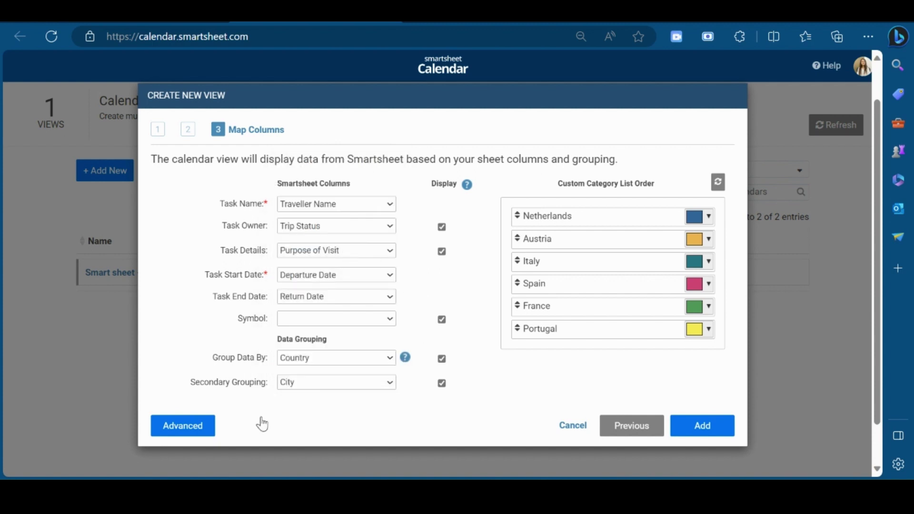
click(199, 430)
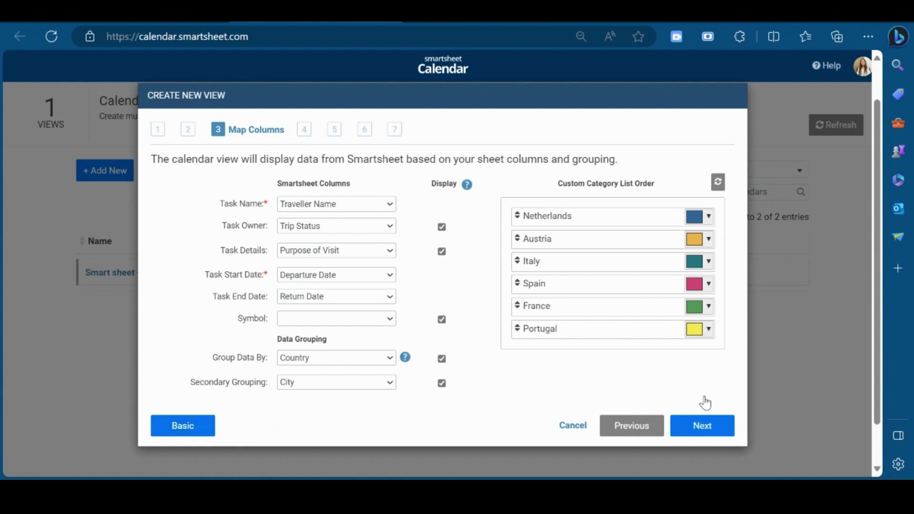
Accept Additional Columns, Time & Design and More Options defaults, name the view Travel log, and add it.
click(702, 430)
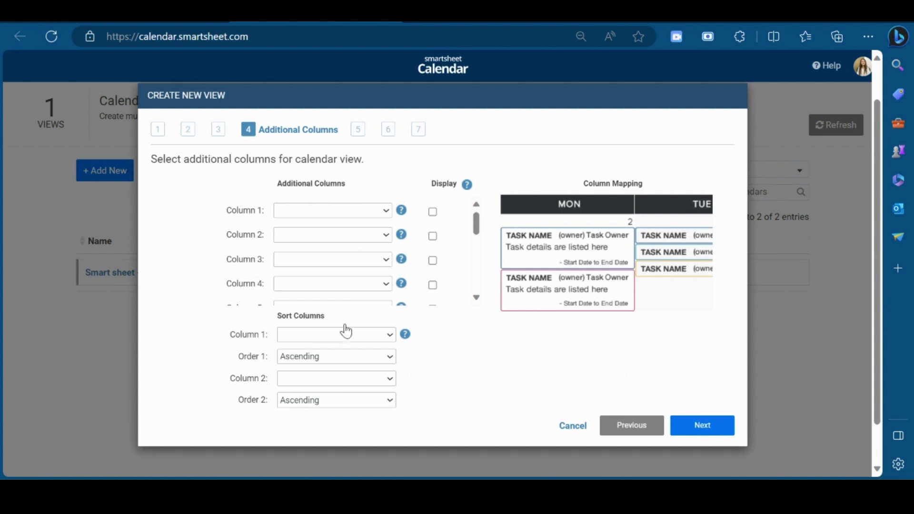
click(710, 426)
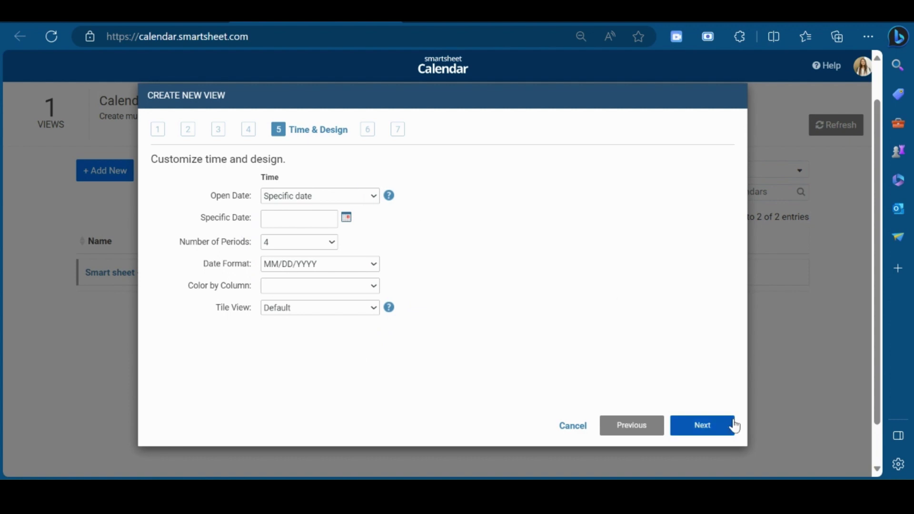
click(703, 430)
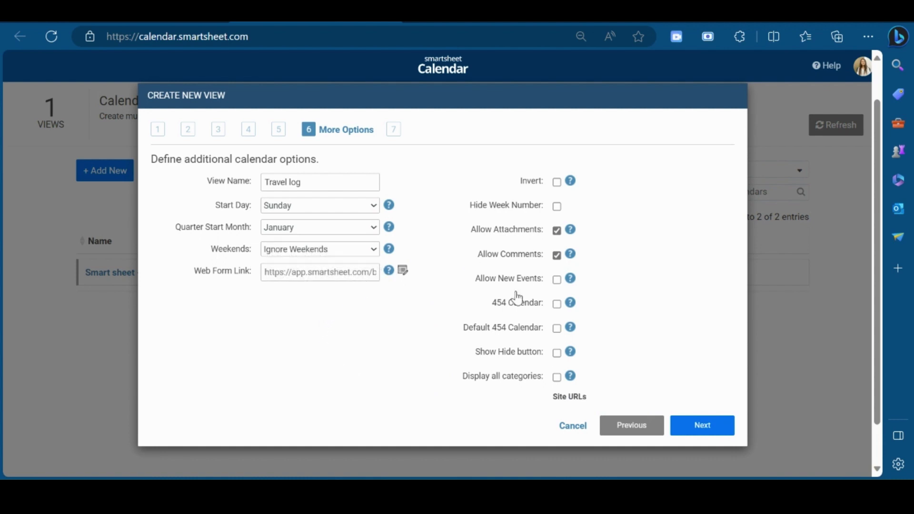
click(702, 430)
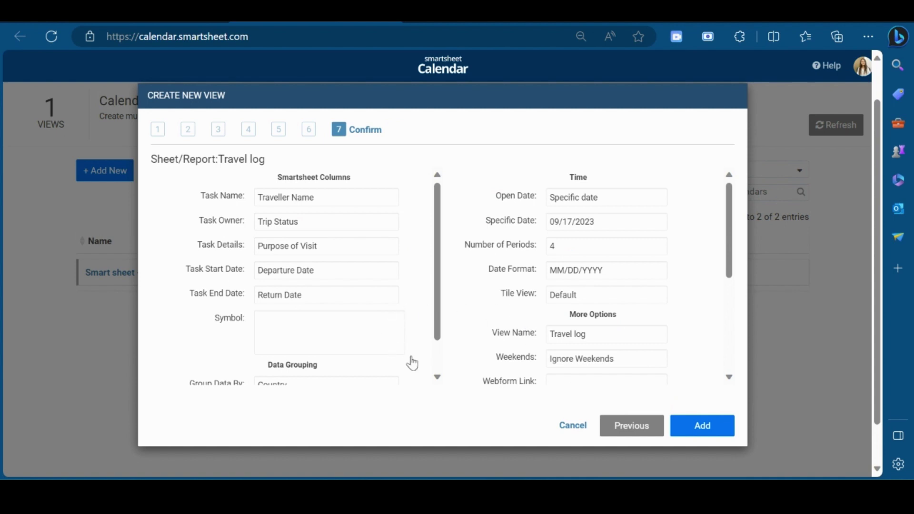
click(703, 431)
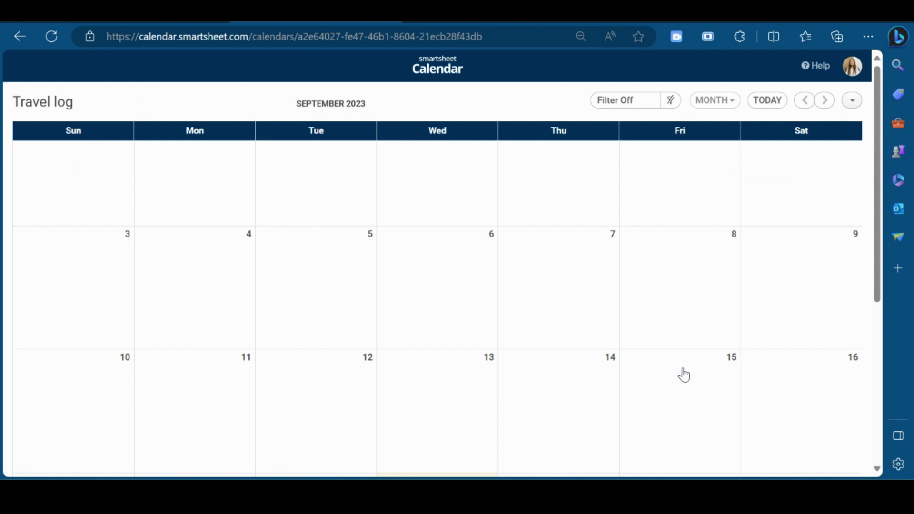
Switch Travel log to multi-month layout and move back to March–June 2023.
click(723, 102)
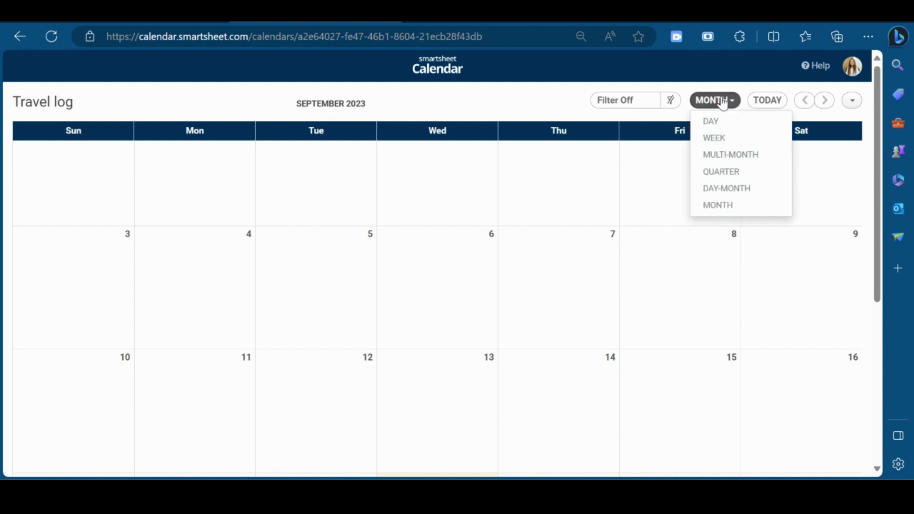
click(727, 155)
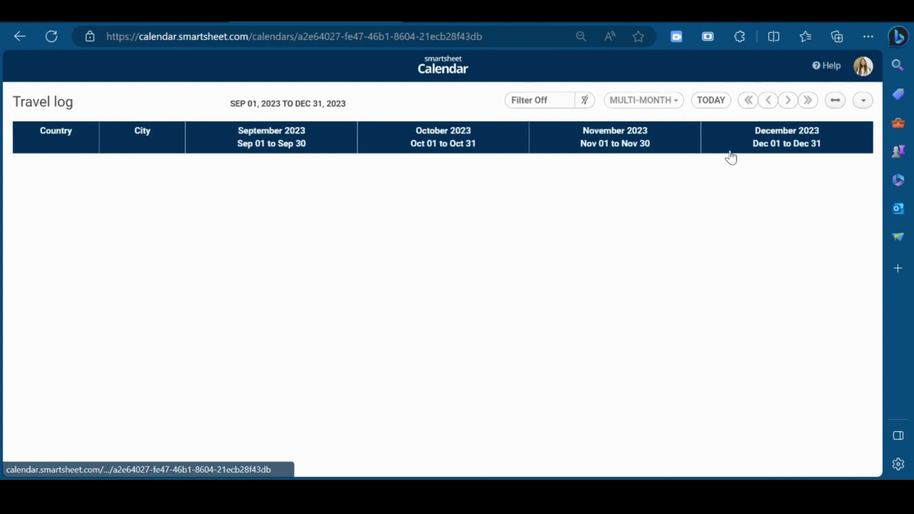
click(748, 100)
click(749, 100)
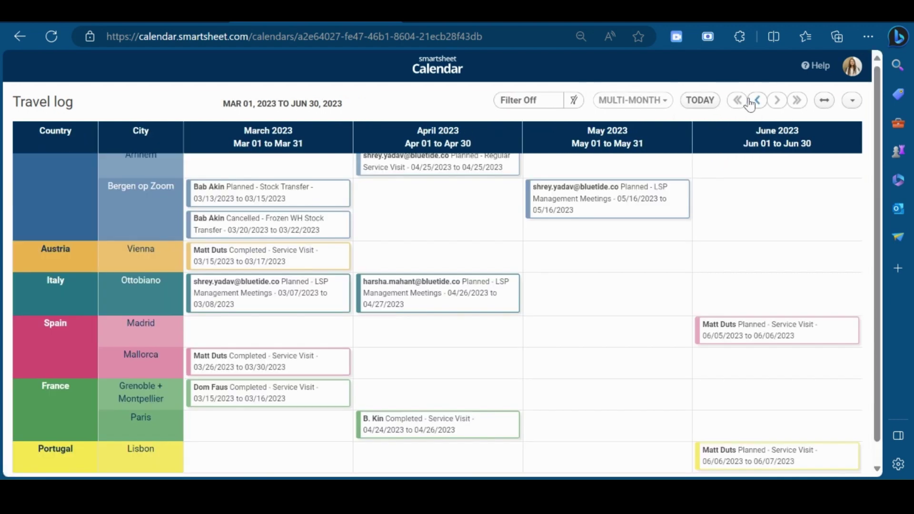
click(669, 102)
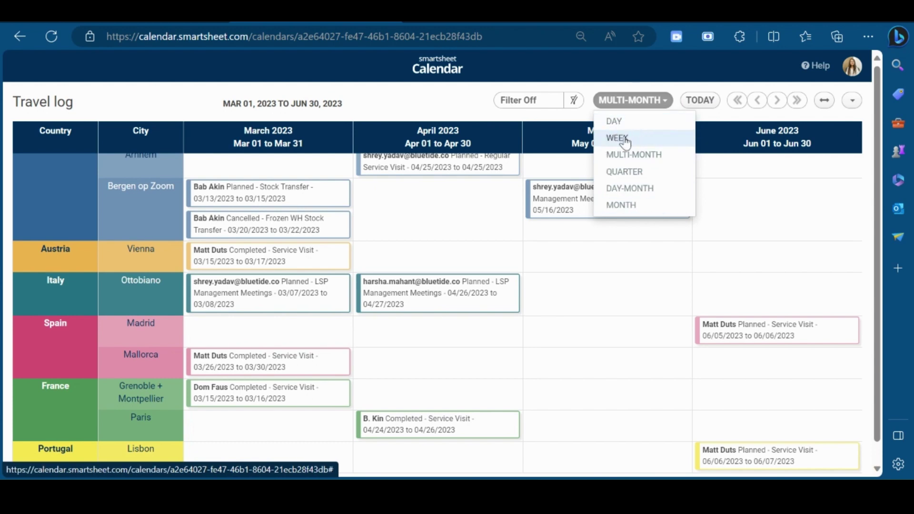
click(582, 123)
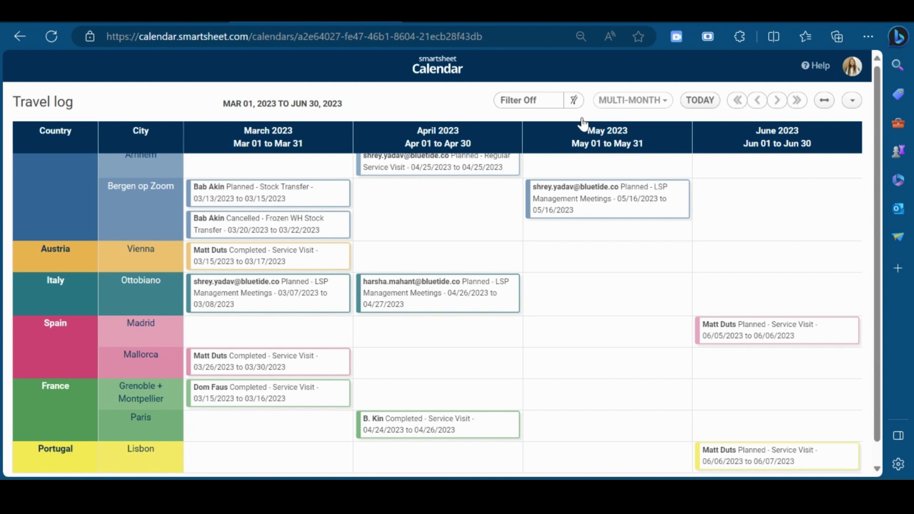
scroll(367, 228, up, 1)
scroll(363, 229, down, 1)
Change the March Ottobiano trip's Purpose of Visit to Service Visit and update it.
click(267, 298)
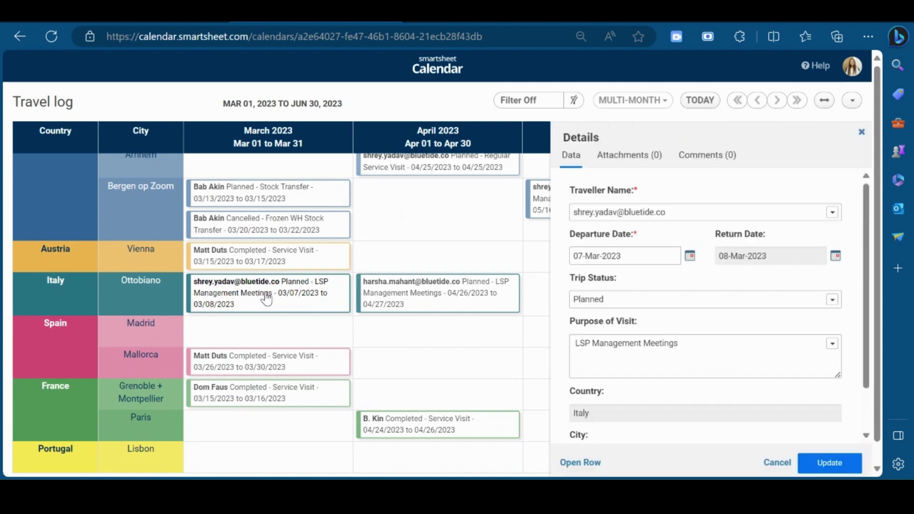
scroll(589, 360, down, 1)
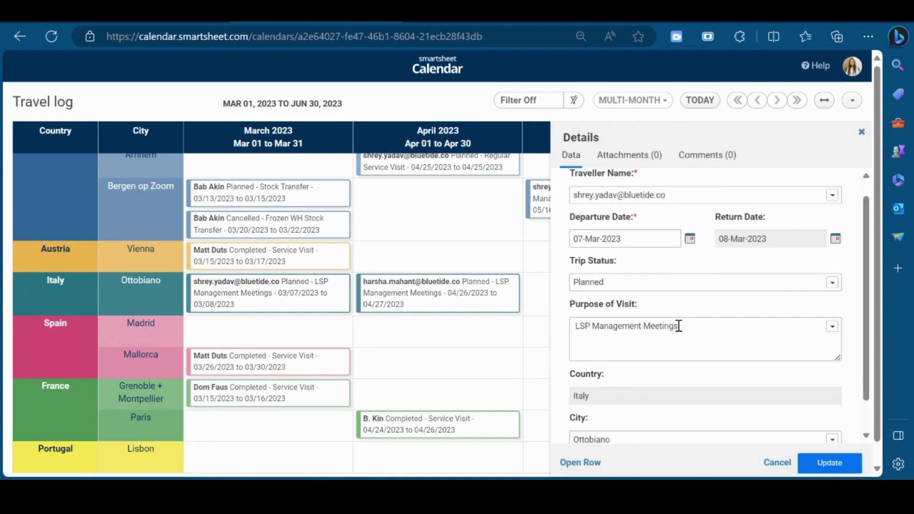
click(696, 327)
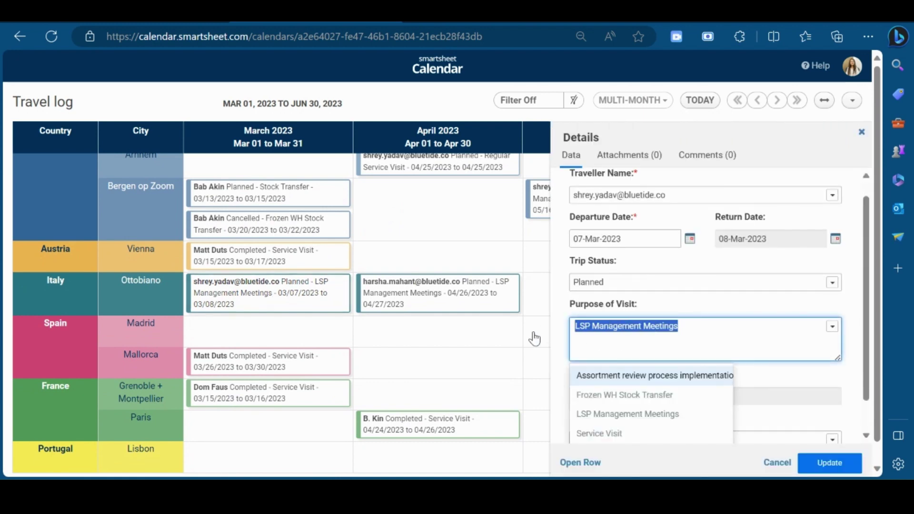
click(628, 435)
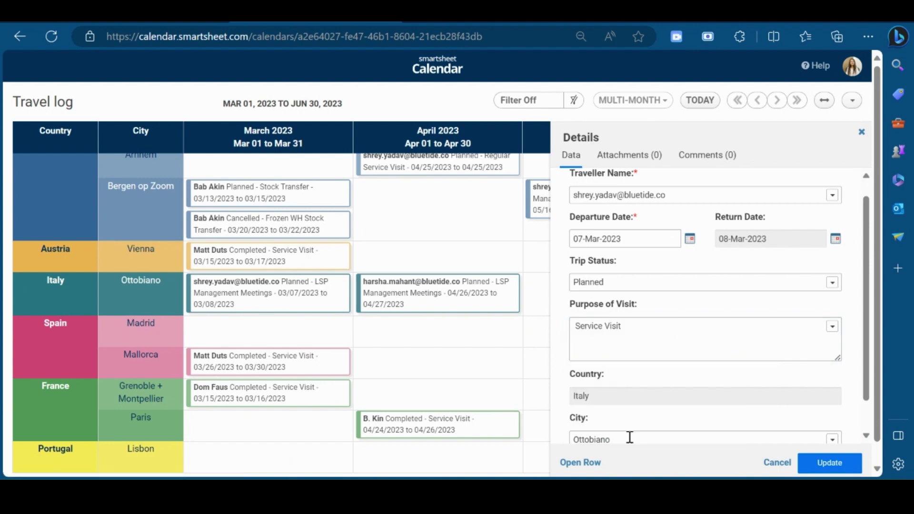
click(829, 467)
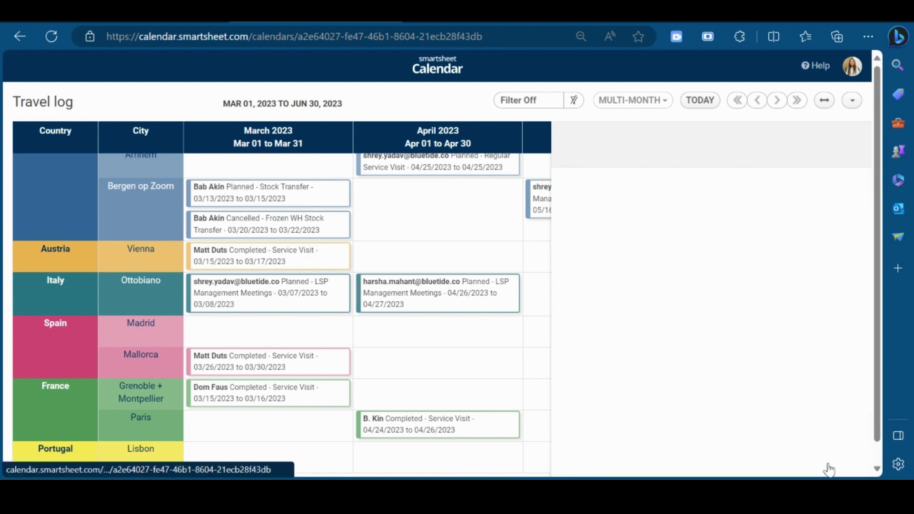